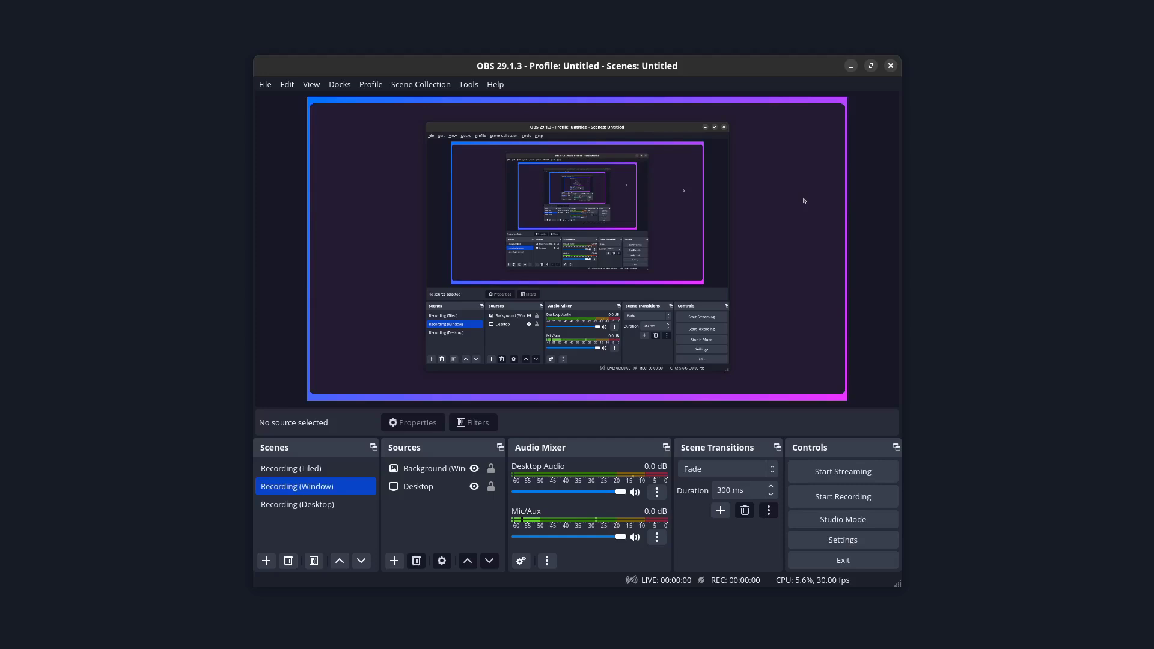
- Open OBS Studio's Settings and show the Video page: 1920x1080, 16:9, 30 FPS
click(842, 540)
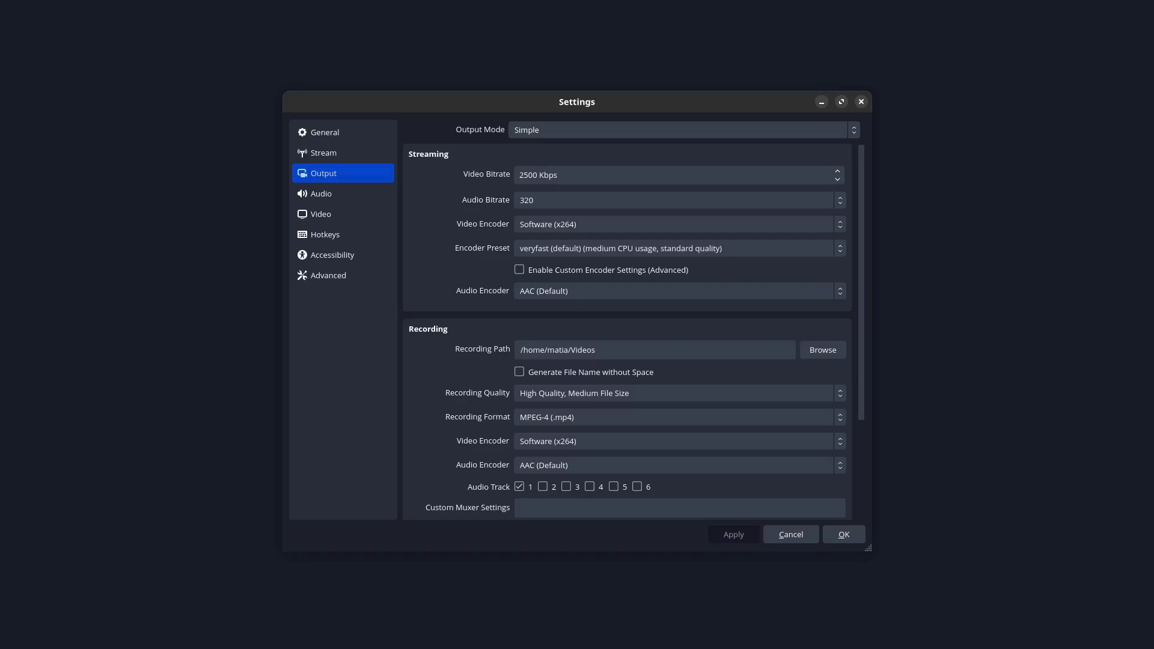
click(321, 214)
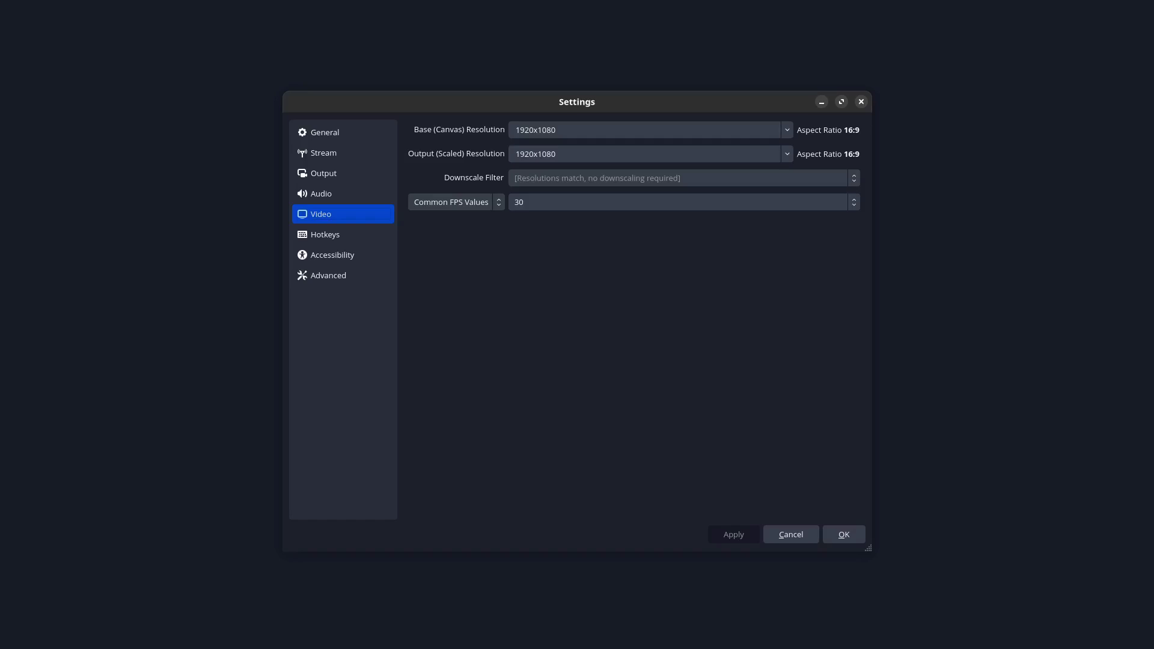
- Switch OBS Studio's Settings to the Advanced page
click(328, 276)
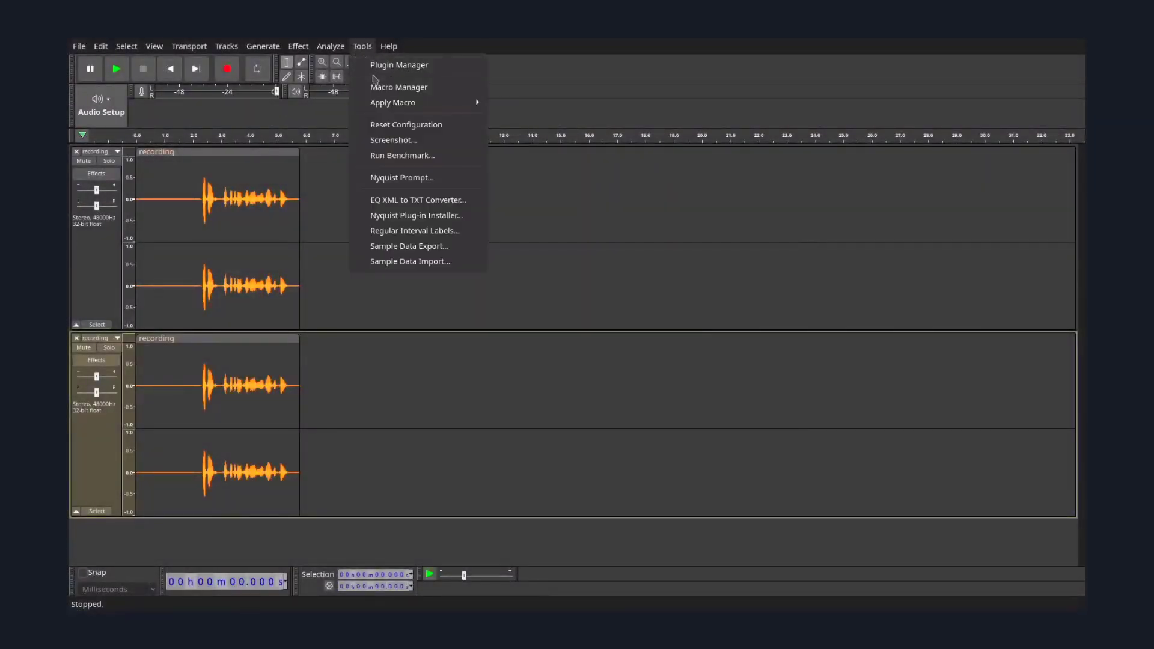
- Review the saved macros, then capture a noise profile from the lower track's quiet start
click(375, 86)
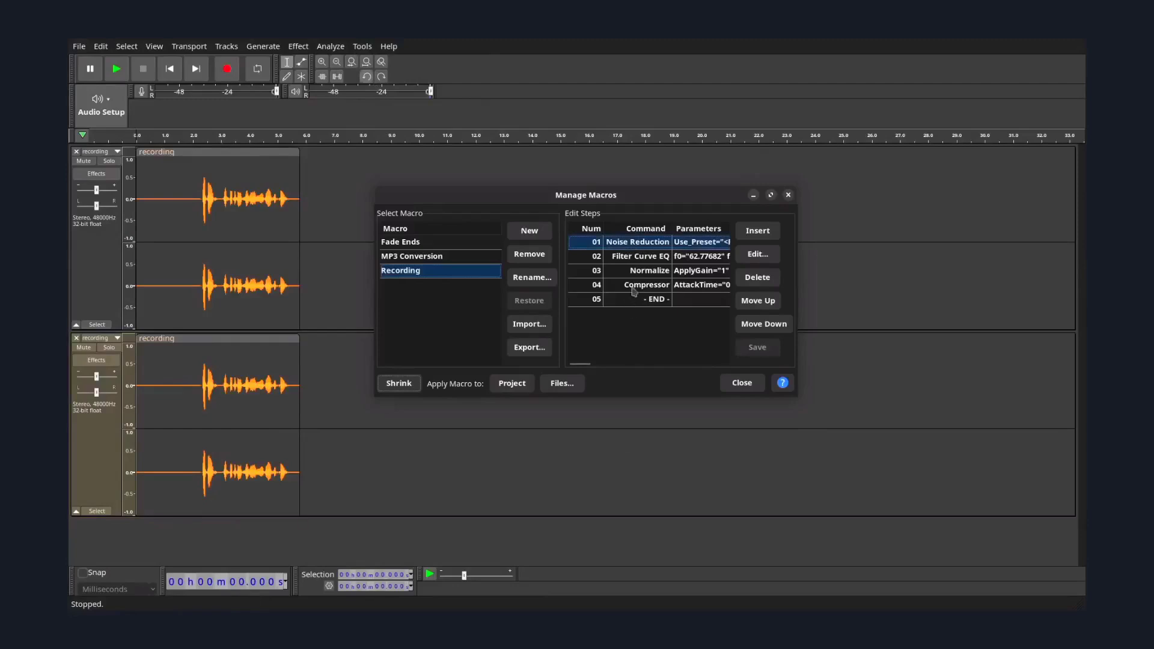
click(787, 195)
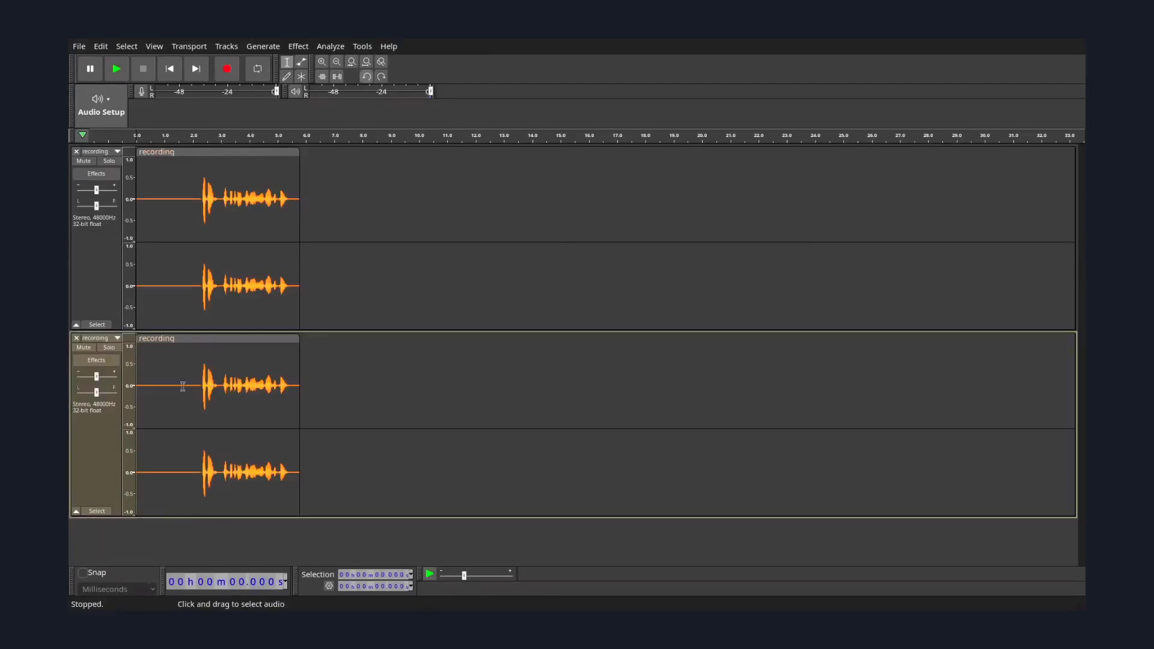
drag(187, 387, 142, 391)
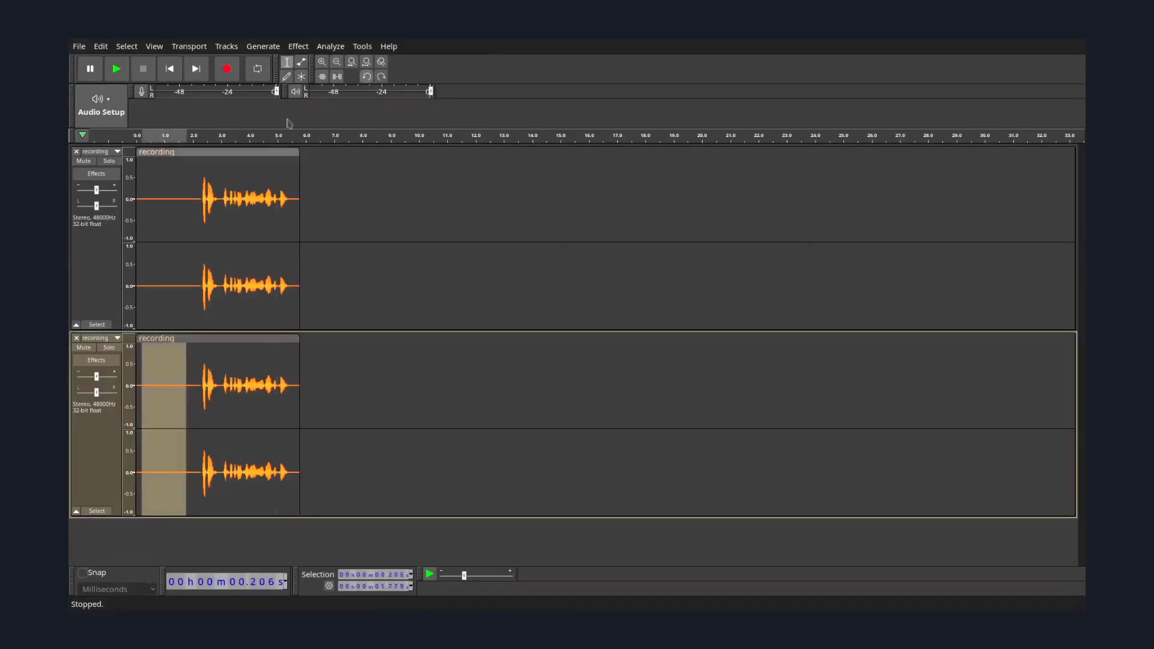
click(299, 46)
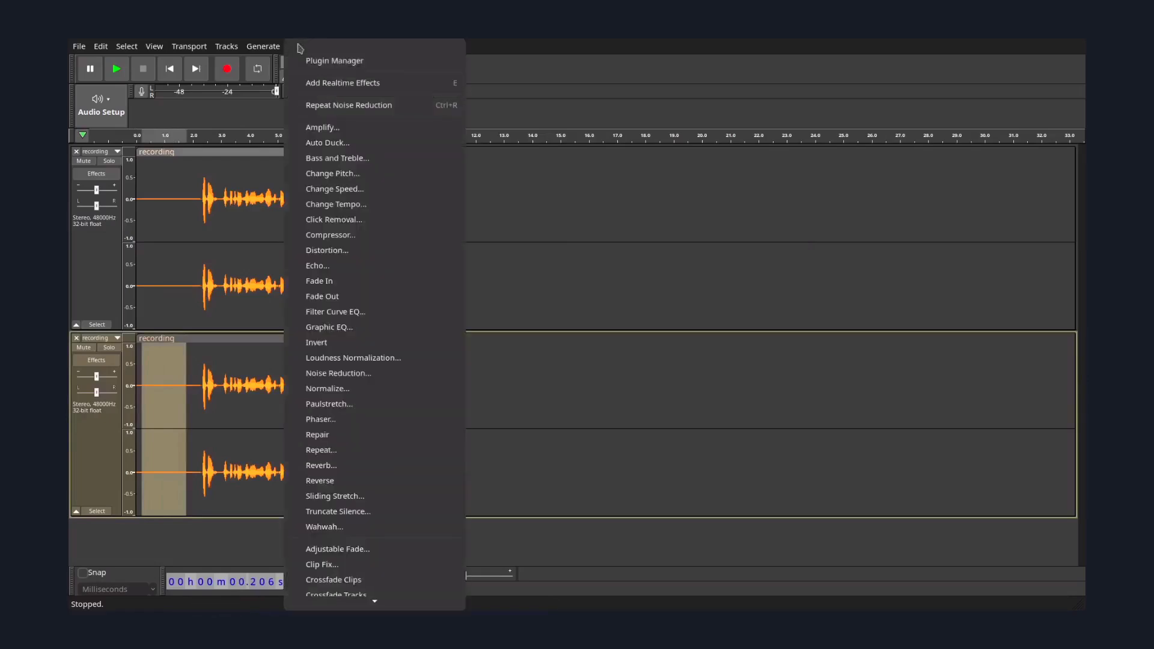
click(339, 373)
- Select the whole lower-track clip and apply the Recording macro to it
click(565, 269)
double_click(251, 384)
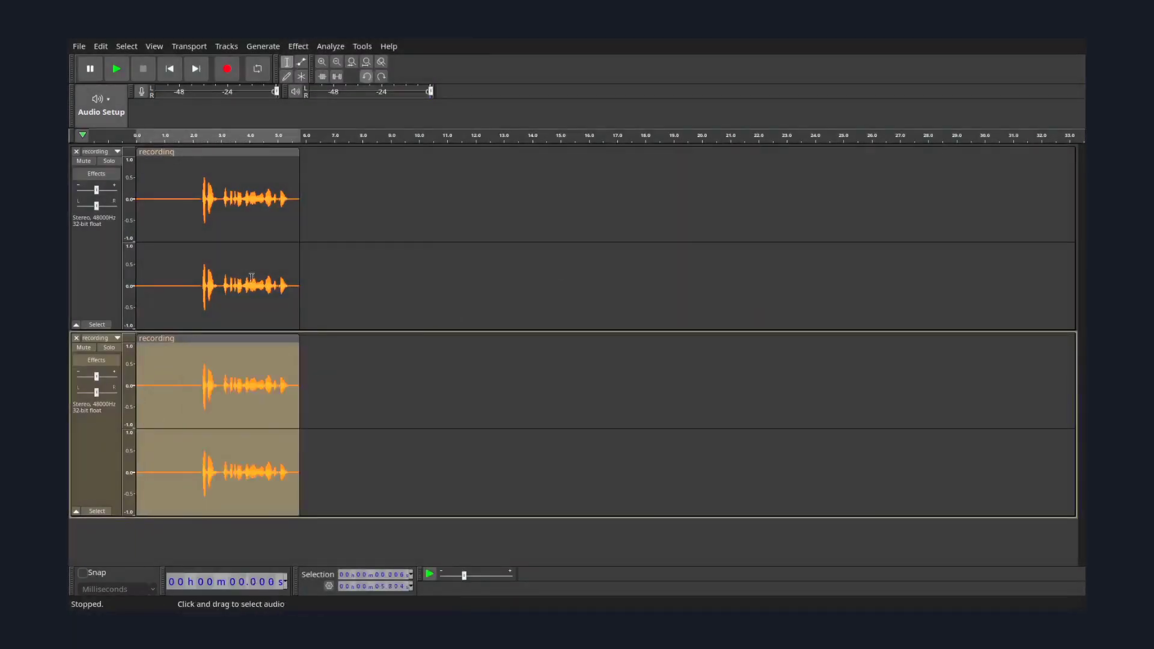
click(361, 46)
mouse_move(420, 102)
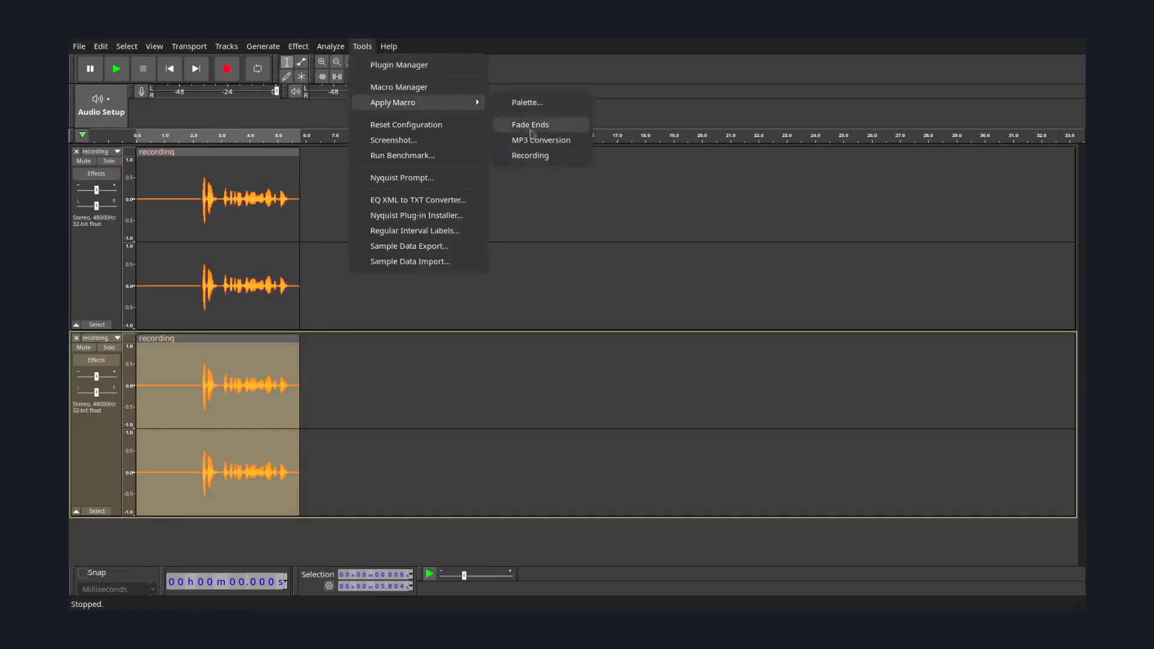
click(530, 155)
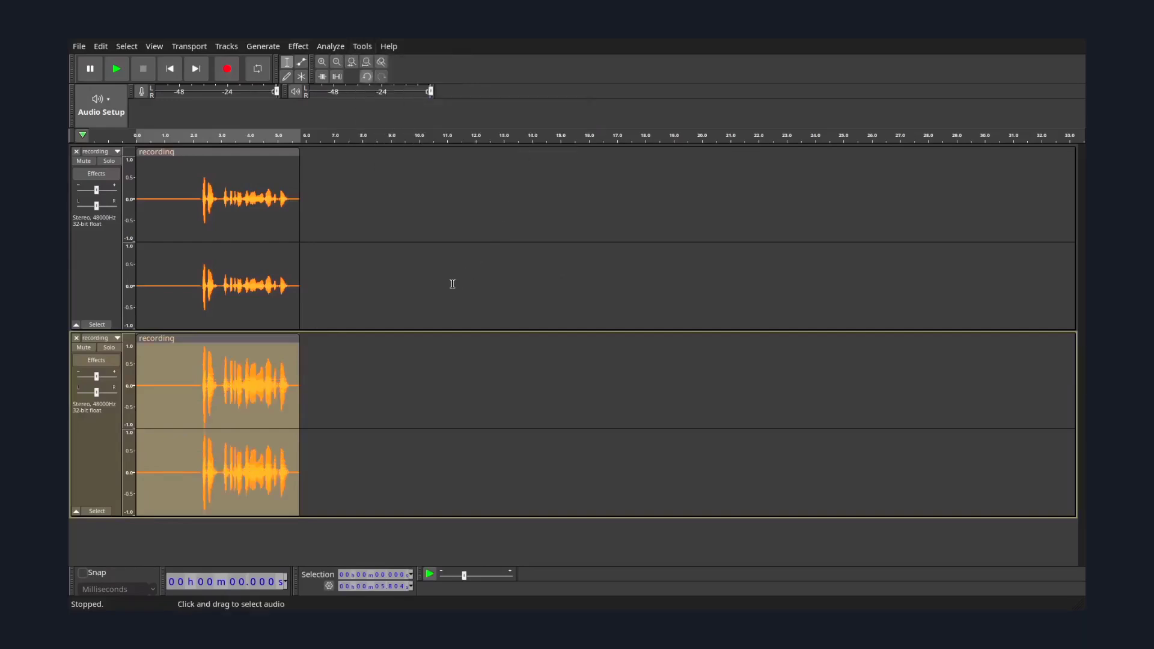
- Solo and play the original upper track, then solo the processed lower track
click(109, 161)
key(space)
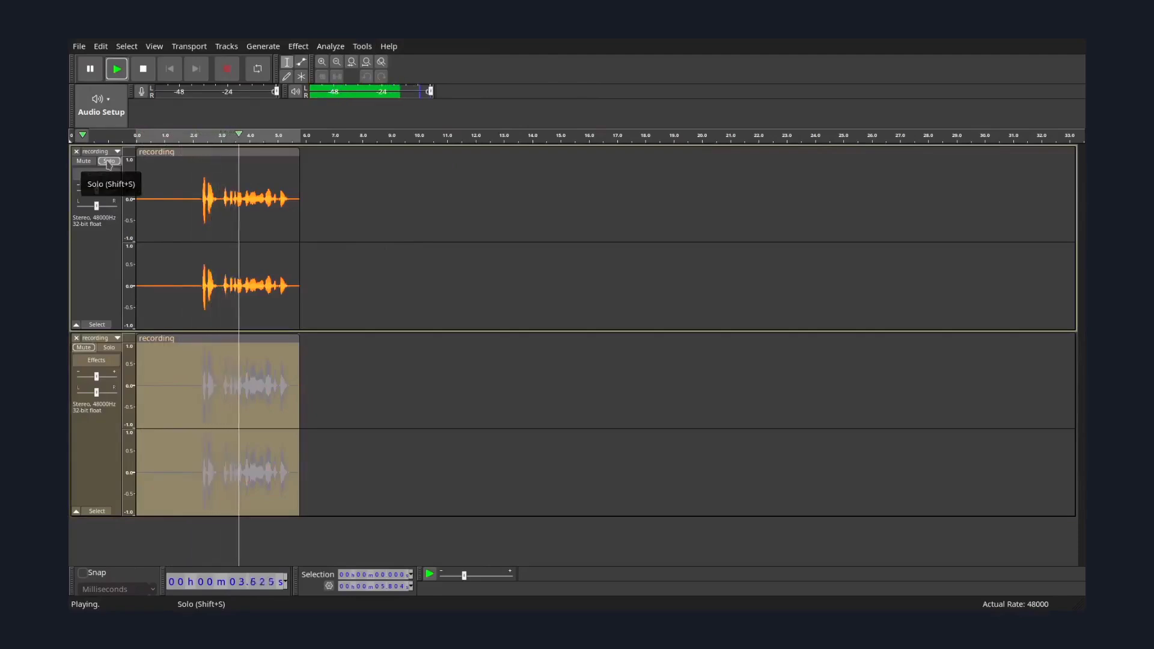
click(109, 348)
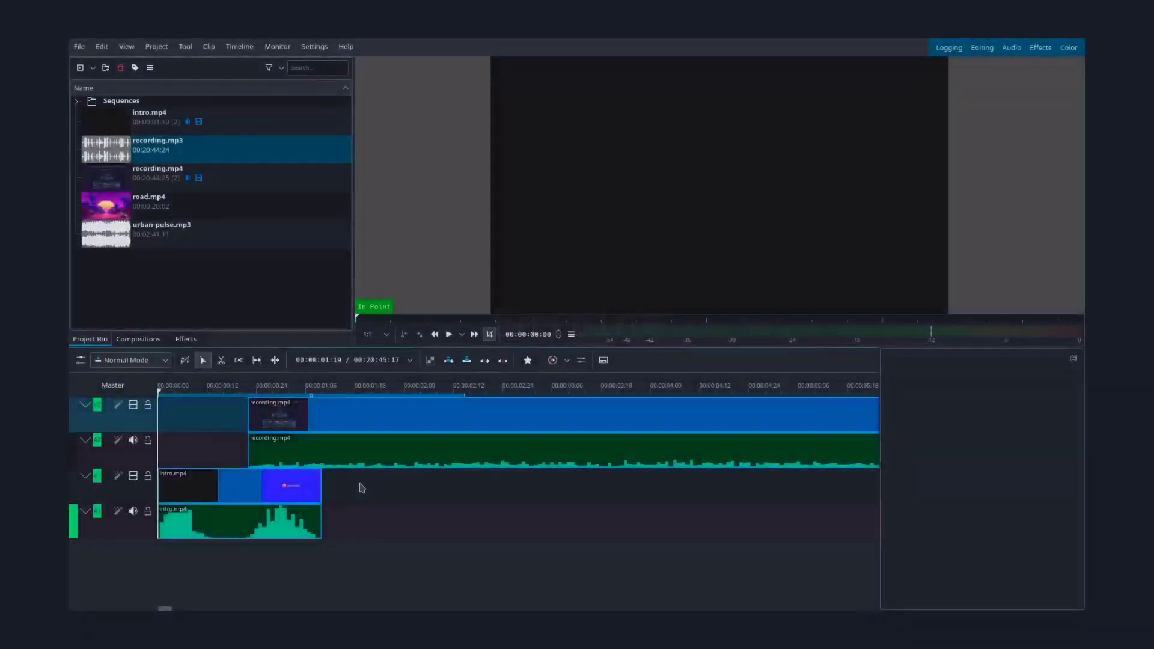
- Ungroup recording.mp4, delete its original audio, and place recording.mp3 on A2
right_click(354, 424)
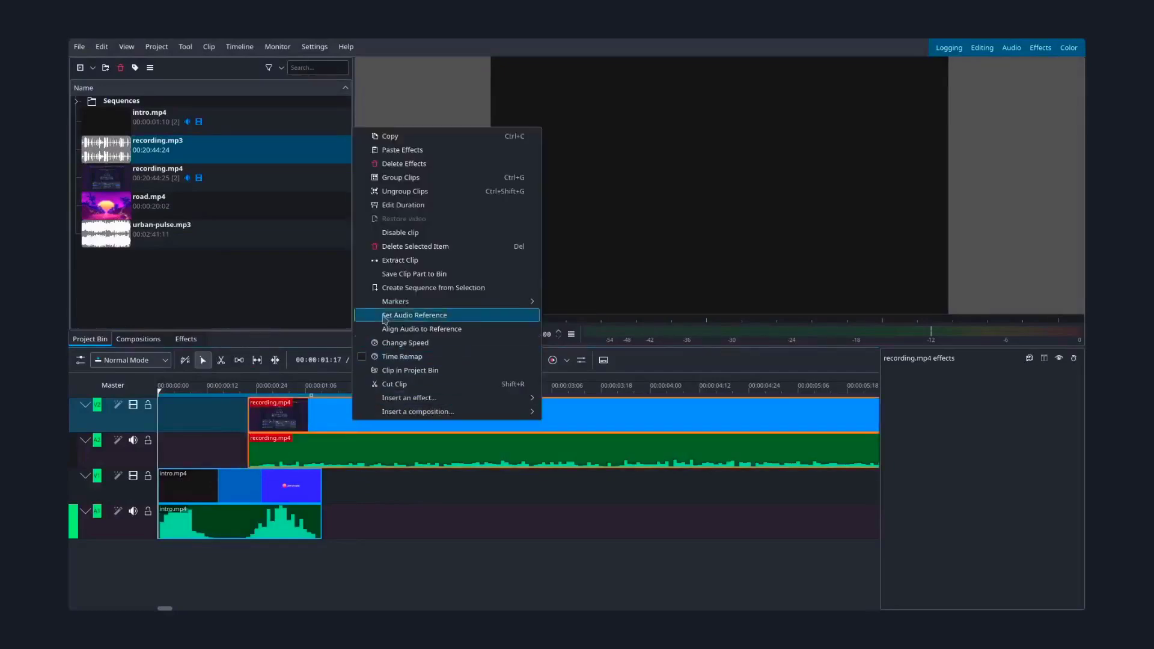
click(397, 191)
click(321, 449)
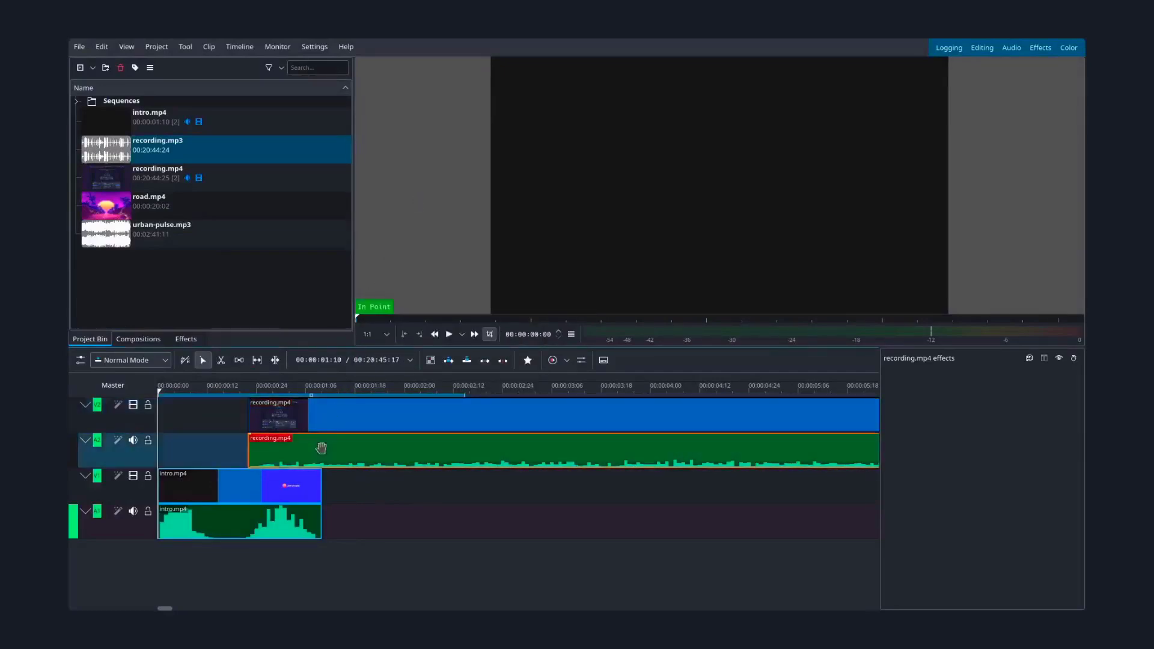
key(Delete)
drag(210, 158, 270, 445)
- Remove the empty space before recording.mp4 and recording.mp3
right_click(224, 427)
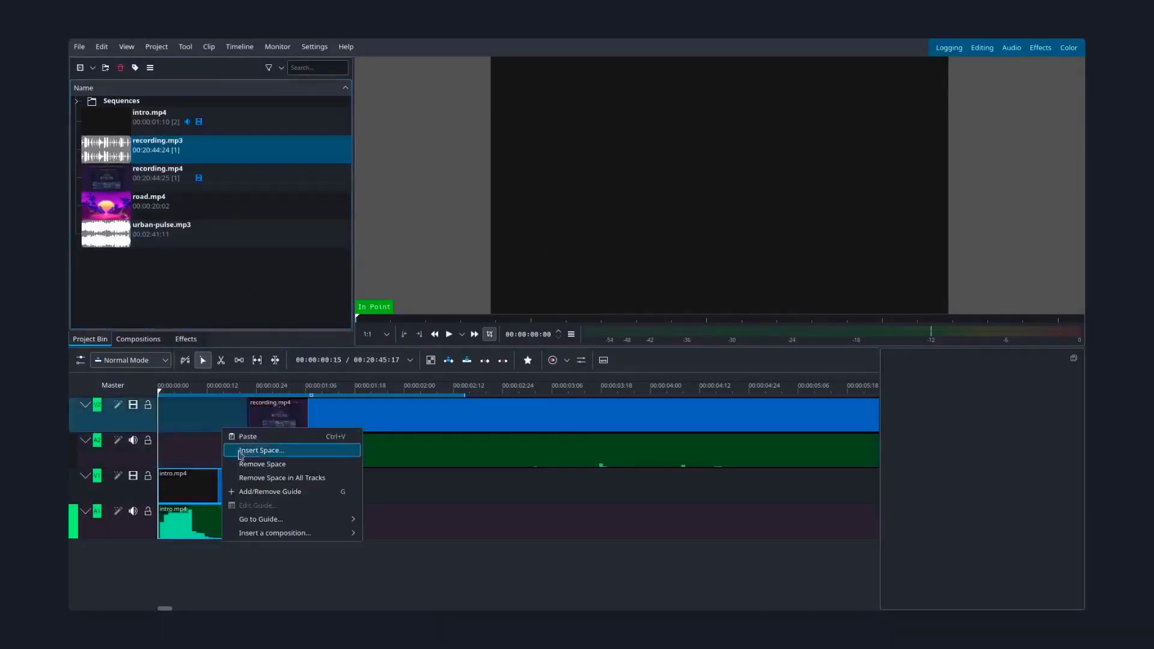
click(238, 466)
right_click(212, 448)
click(241, 478)
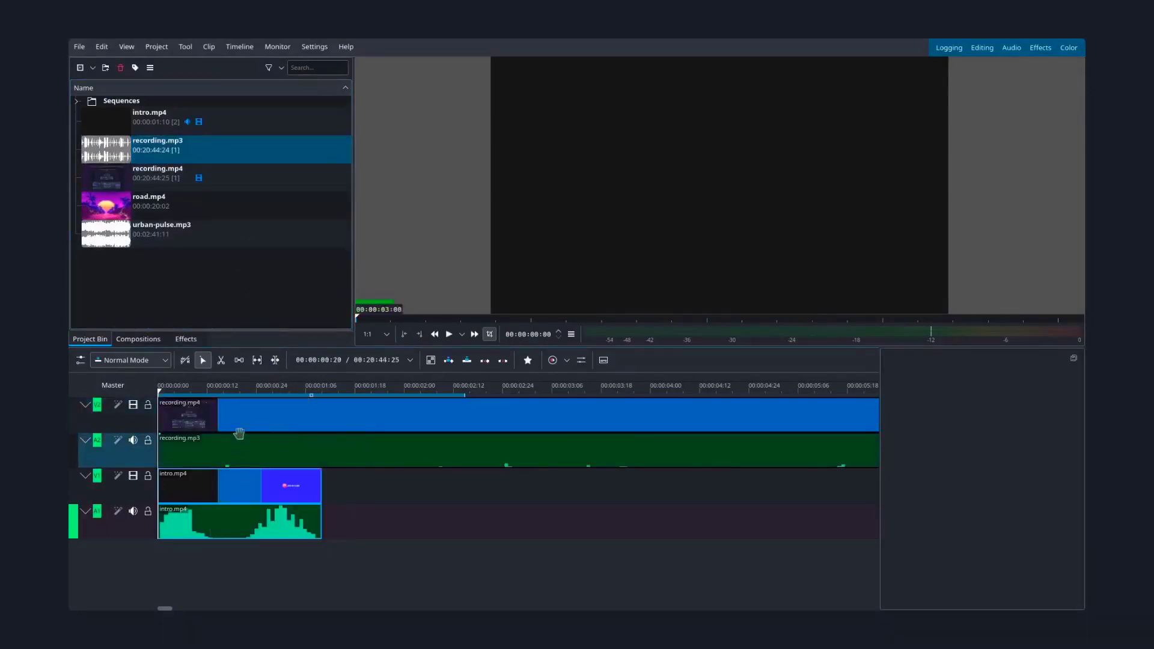
- Group both recording clips and move them to about 00:00:00:22
click(246, 428)
shift+click(243, 448)
right_click(243, 449)
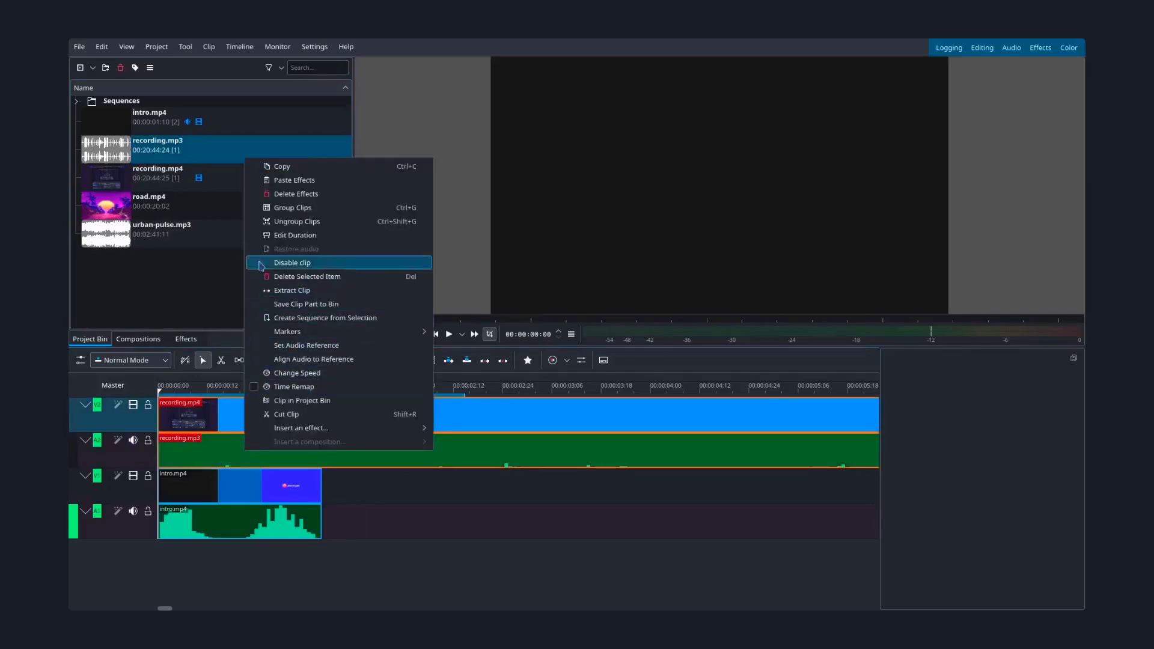
click(268, 226)
drag(210, 414, 301, 433)
- Split both recording clips at about 00:00:14:24 with the cut tool
scroll(186, 489, down, 4)
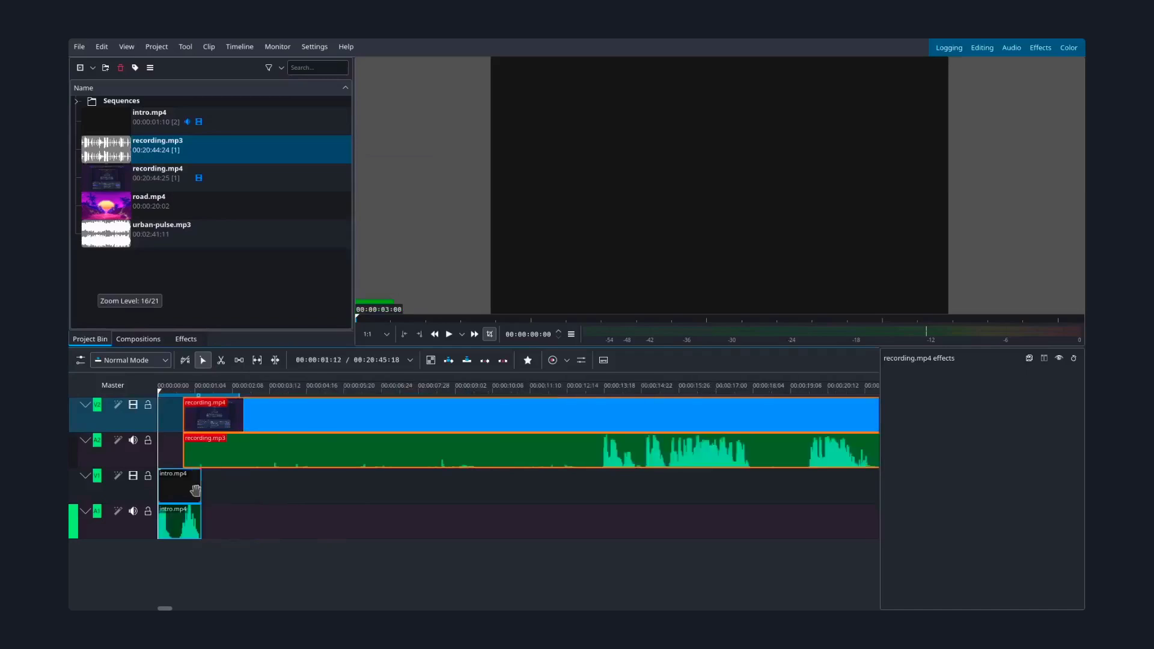
scroll(445, 458, up, 4)
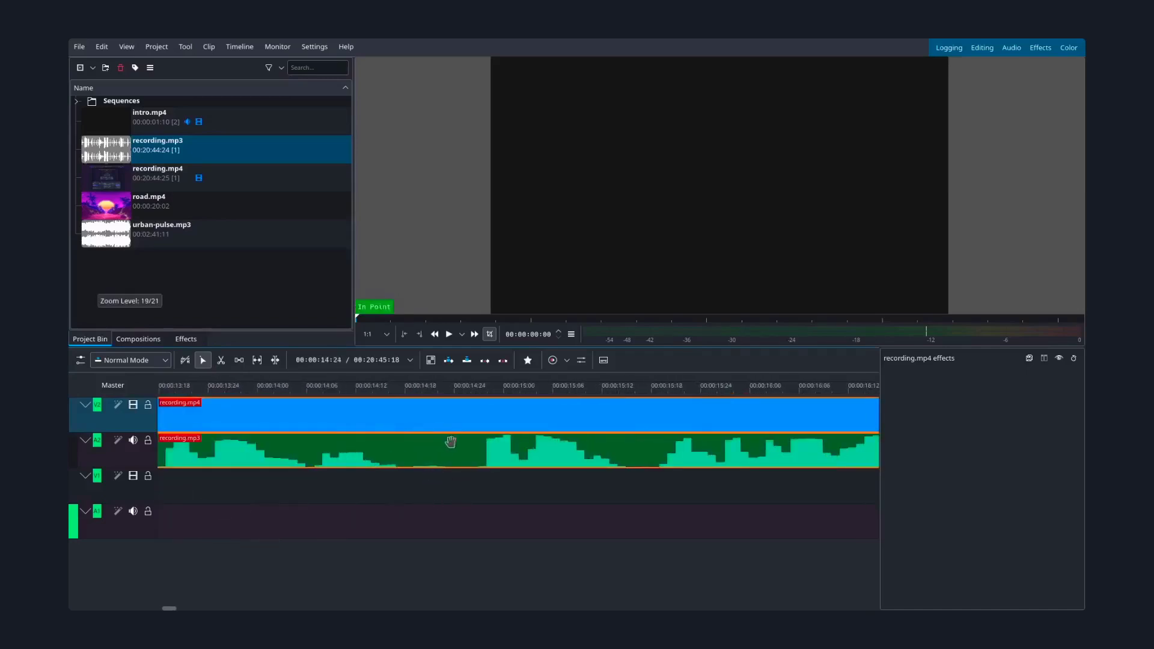
click(221, 360)
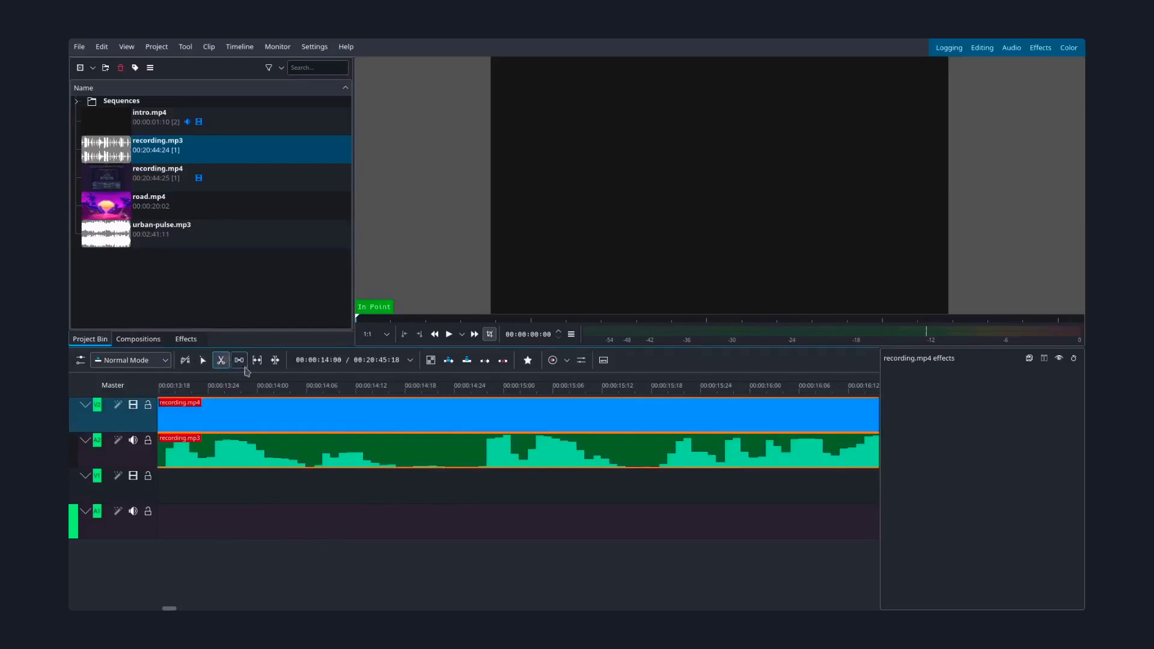
click(455, 443)
- Delete the left recording piece and close the gap, shortening the timeline to 00:20:31:17
scroll(457, 505, down, 4)
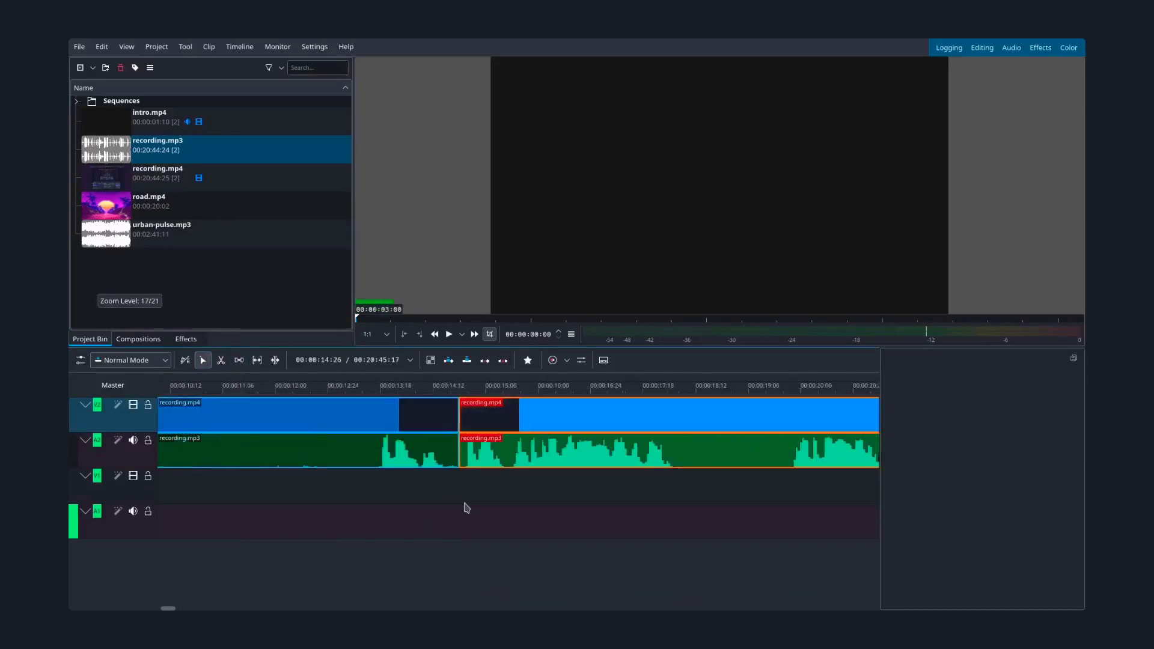
scroll(466, 509, down, 4)
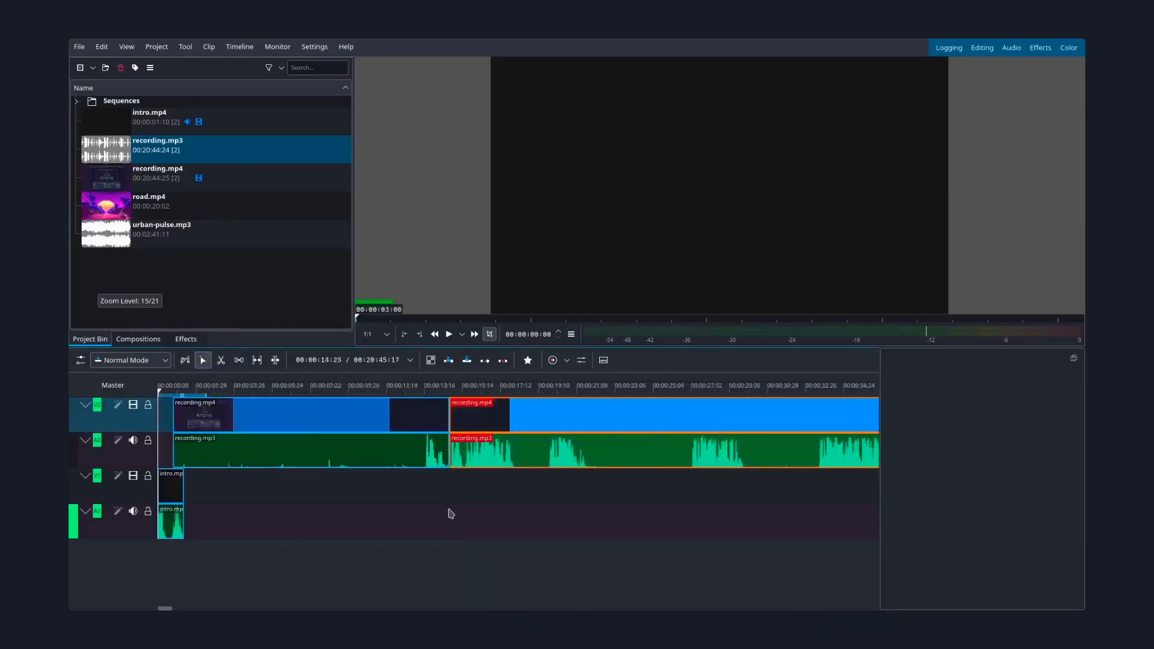
right_click(197, 412)
click(255, 253)
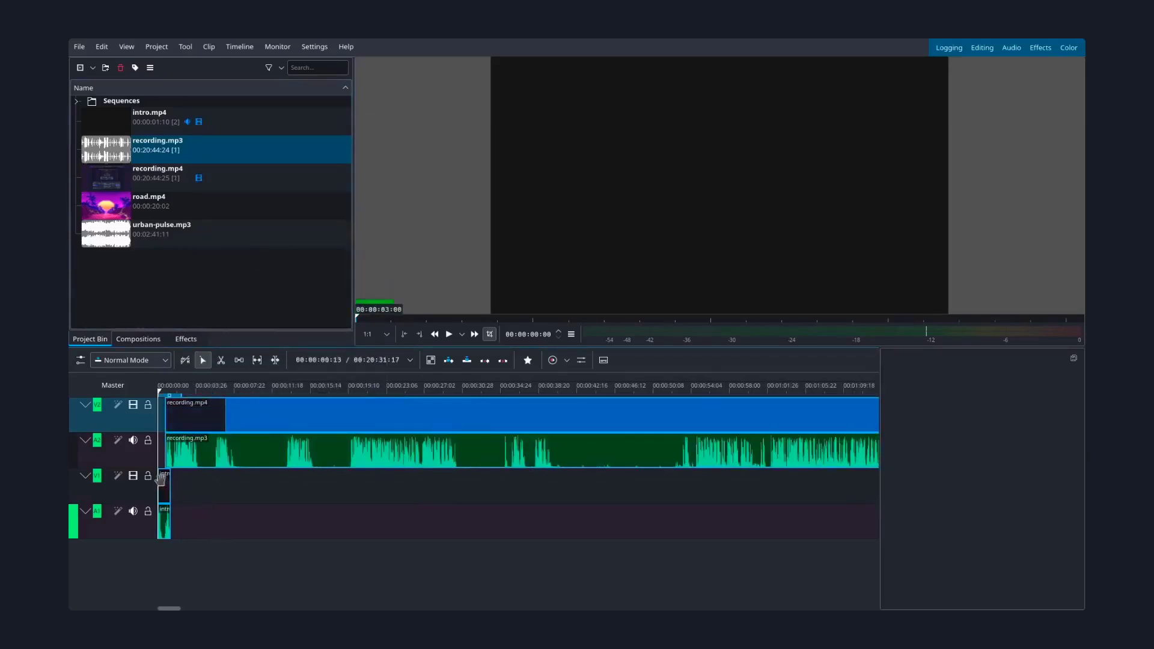
scroll(158, 477, up, 2)
scroll(158, 476, up, 4)
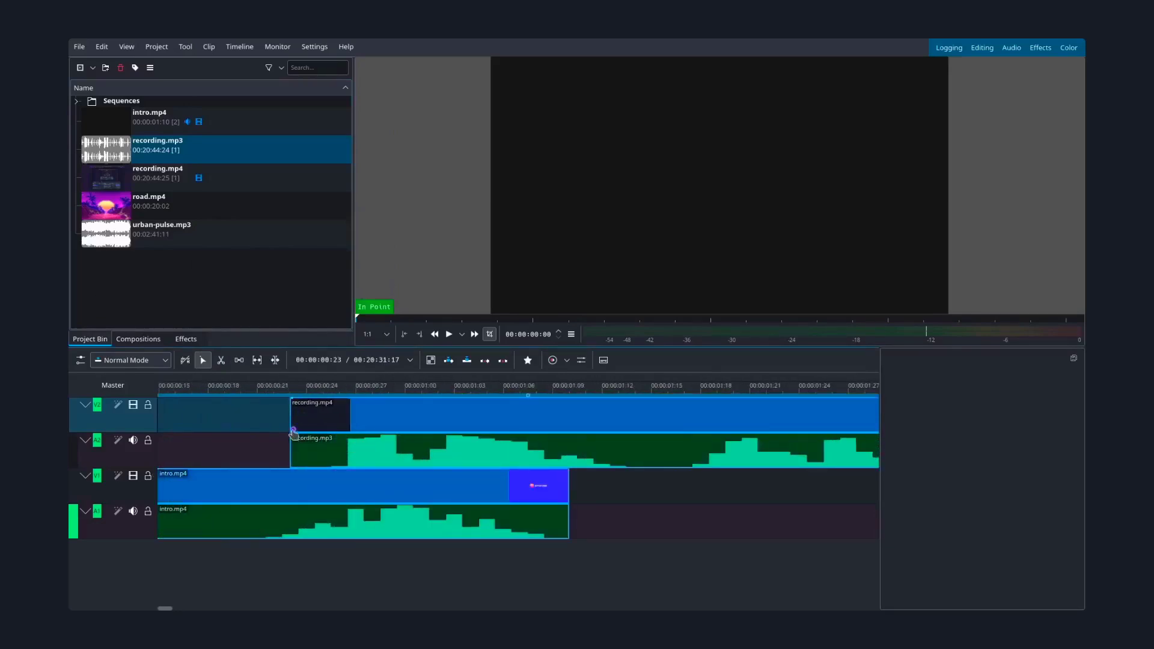
- Add a 10-frame Wipe composition at the recording's start using the Radial method
click(294, 429)
double_click(308, 428)
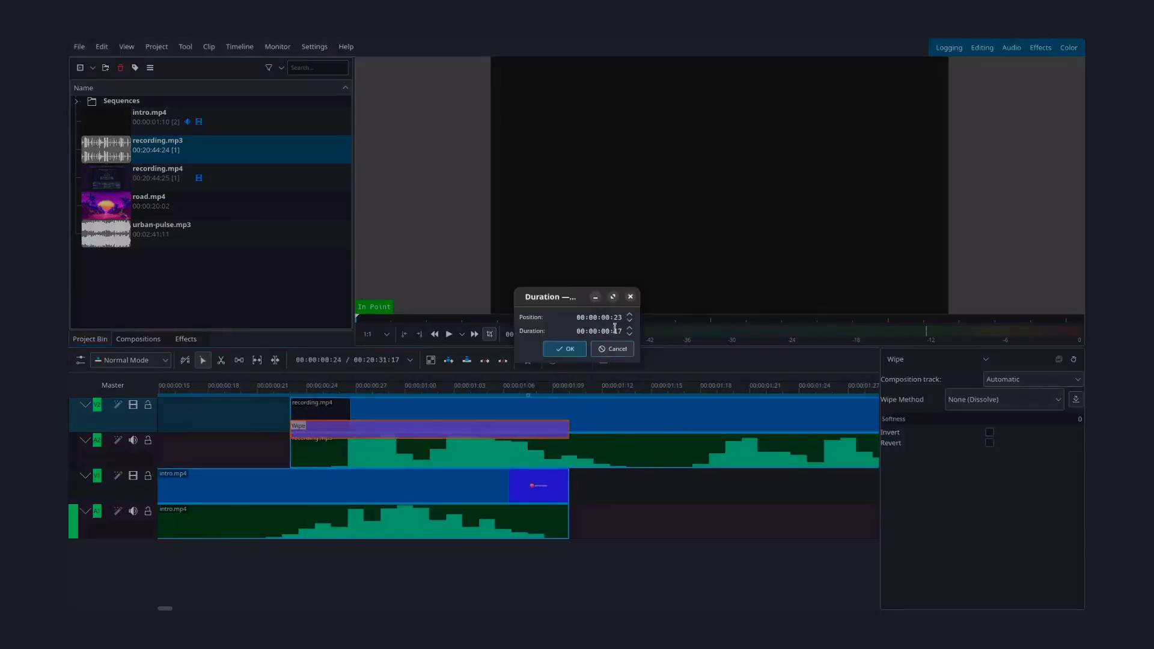
text(10)
click(565, 348)
click(967, 399)
scroll(977, 456, down, 10)
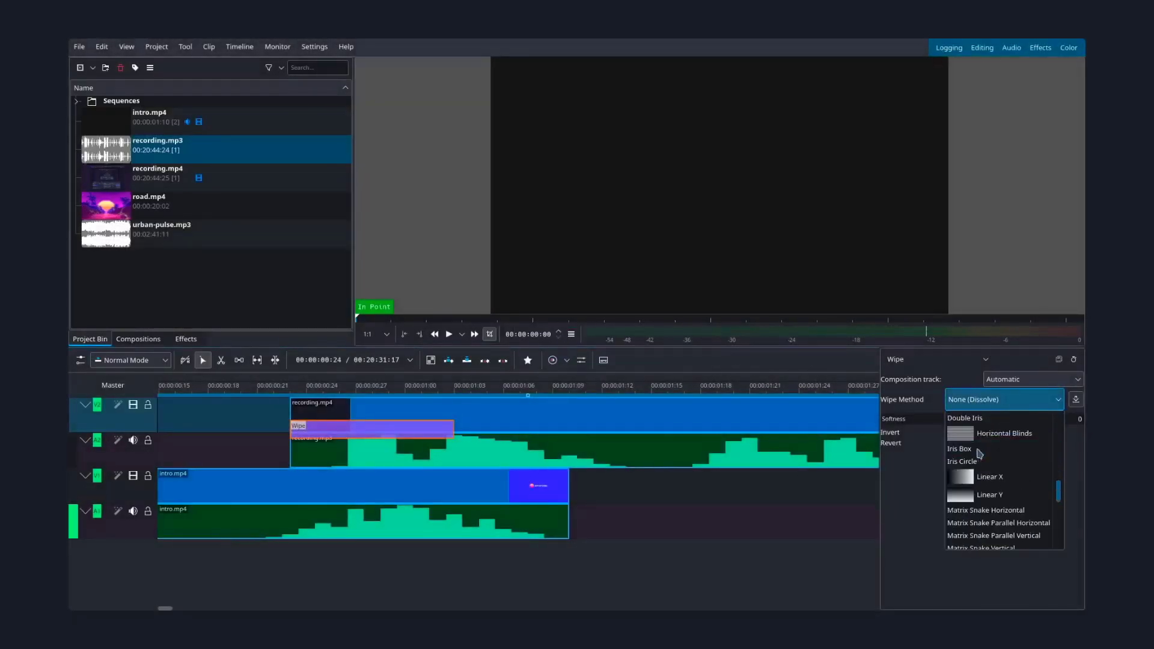
click(972, 500)
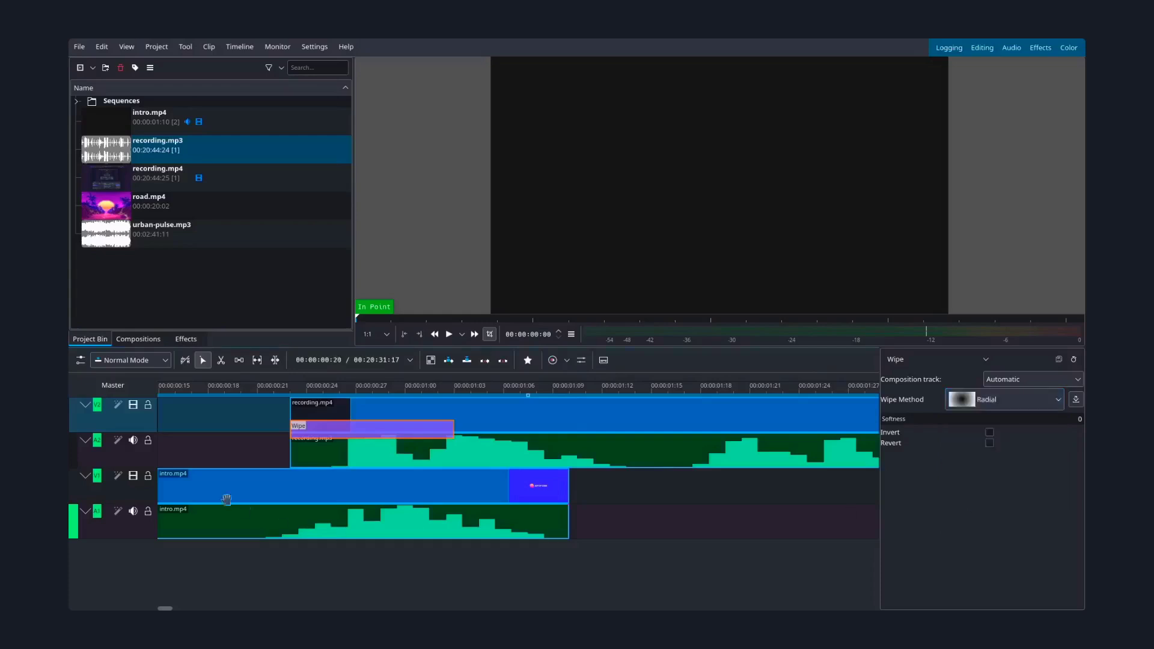
- Play the opening to preview the wipe, then return the playhead to the start
key(space)
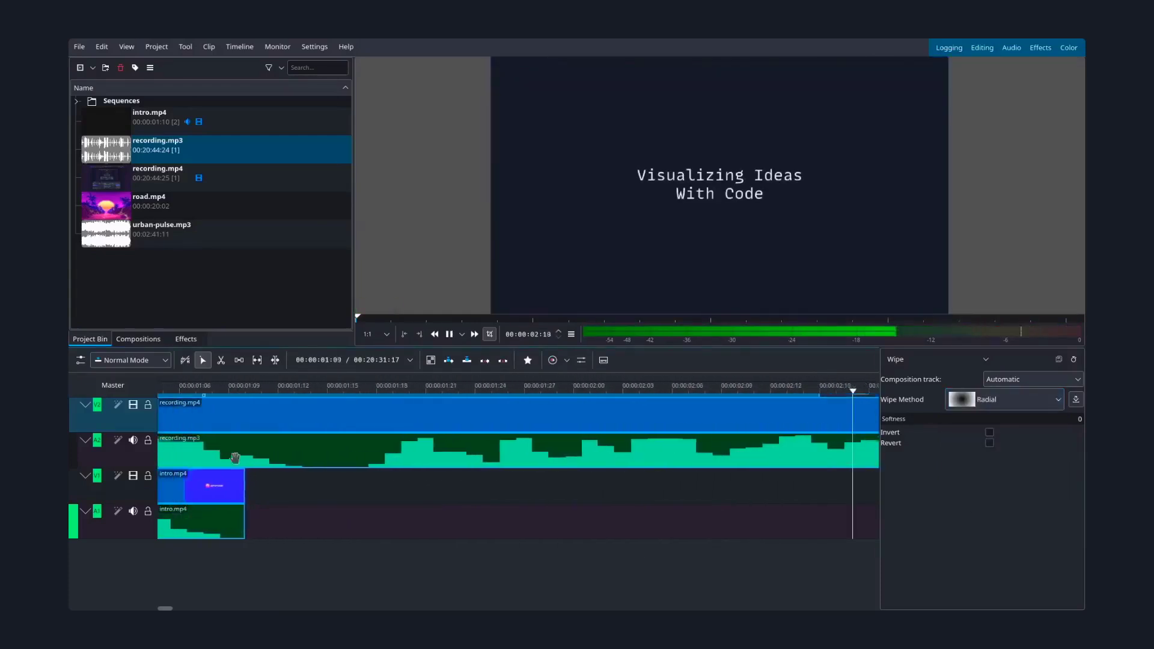
key(space)
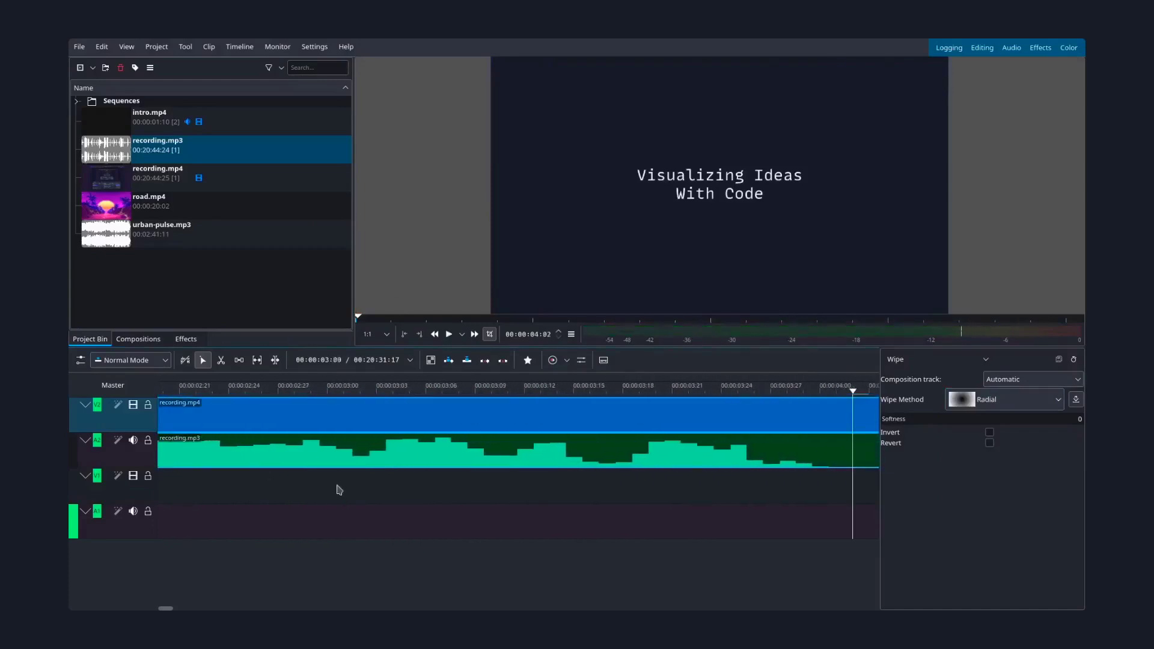
scroll(335, 484, down, 2)
key(Home)
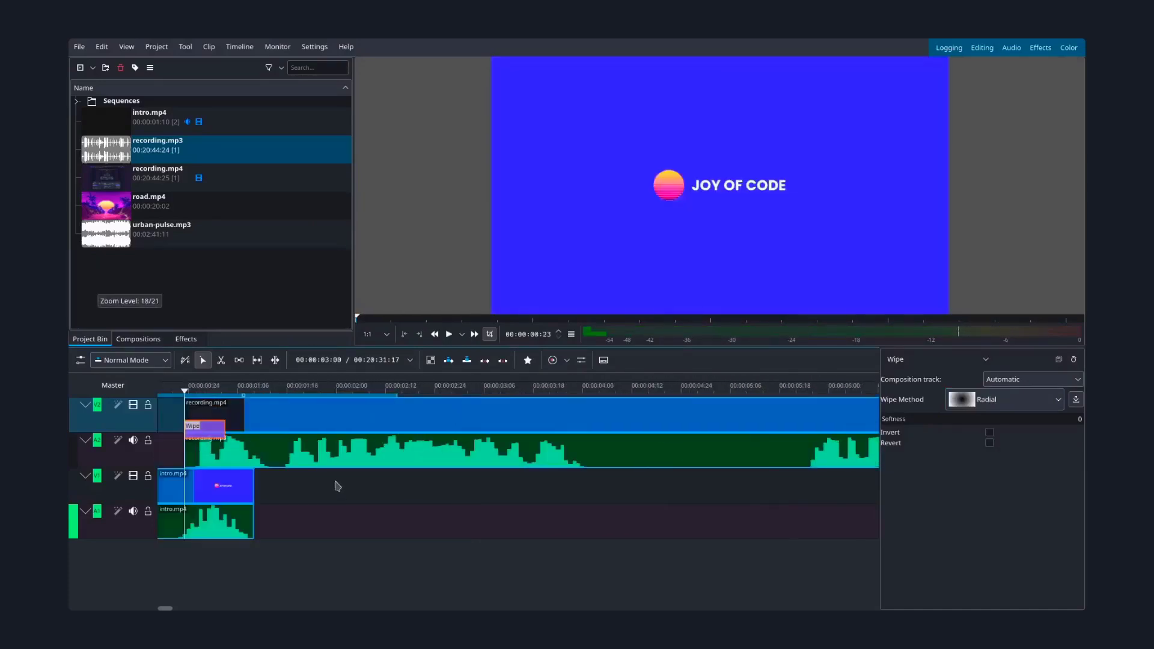
- Name the new guide 'Intro' and confirm it
text(Intro)
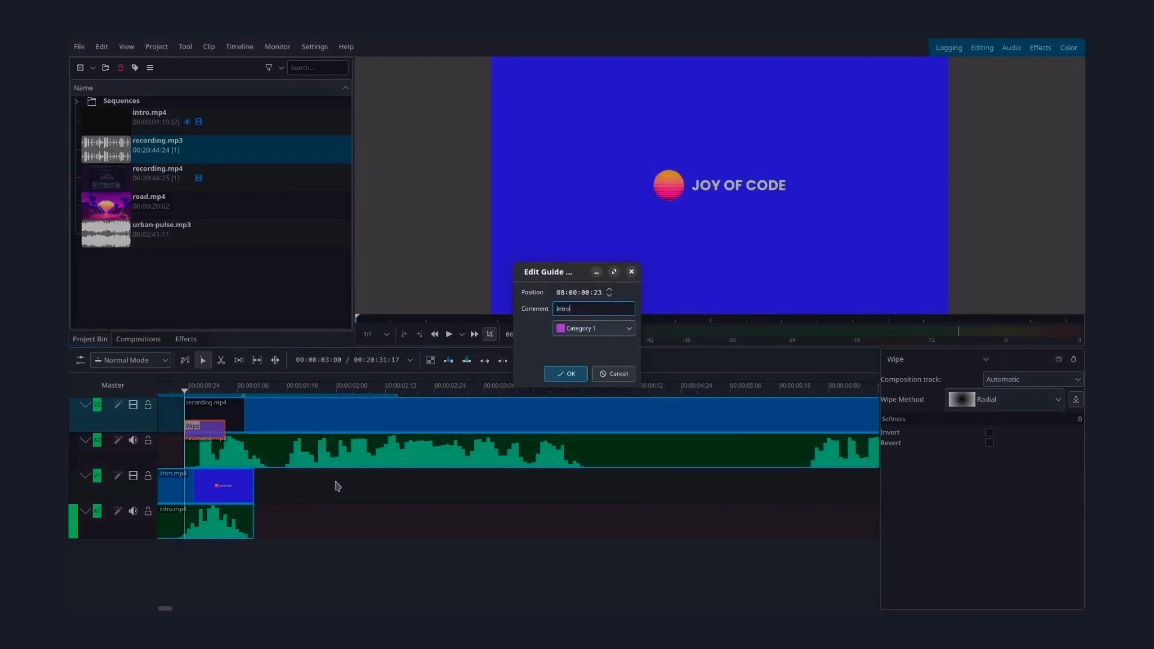
key(Return)
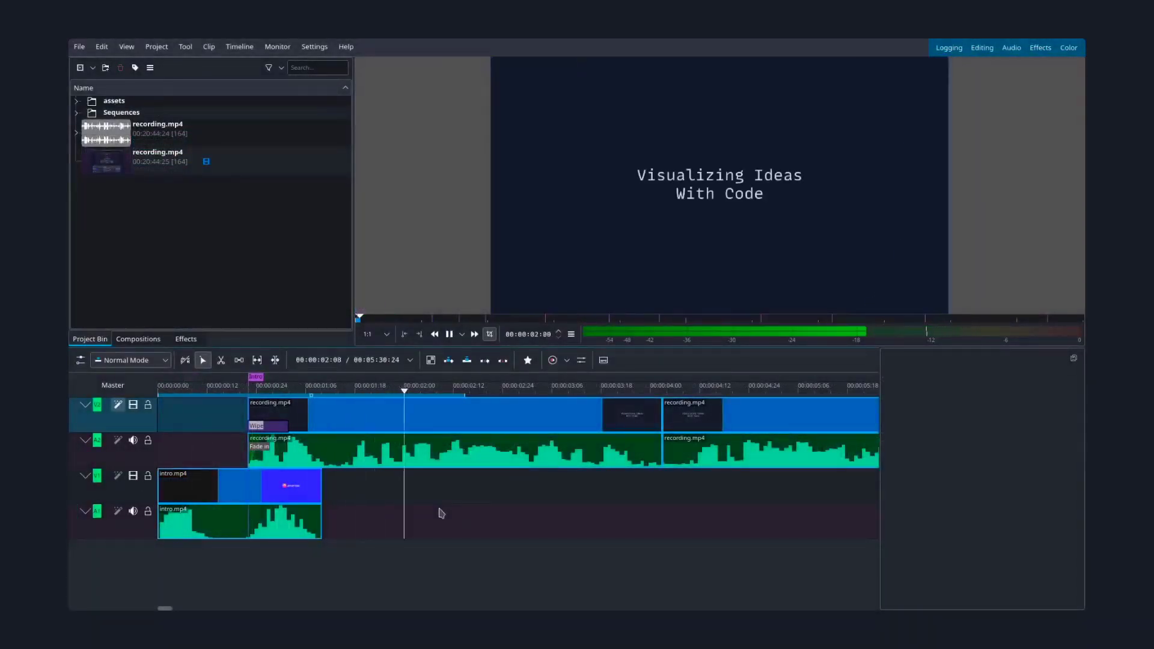
scroll(441, 512, down, 5)
scroll(441, 512, down, 3)
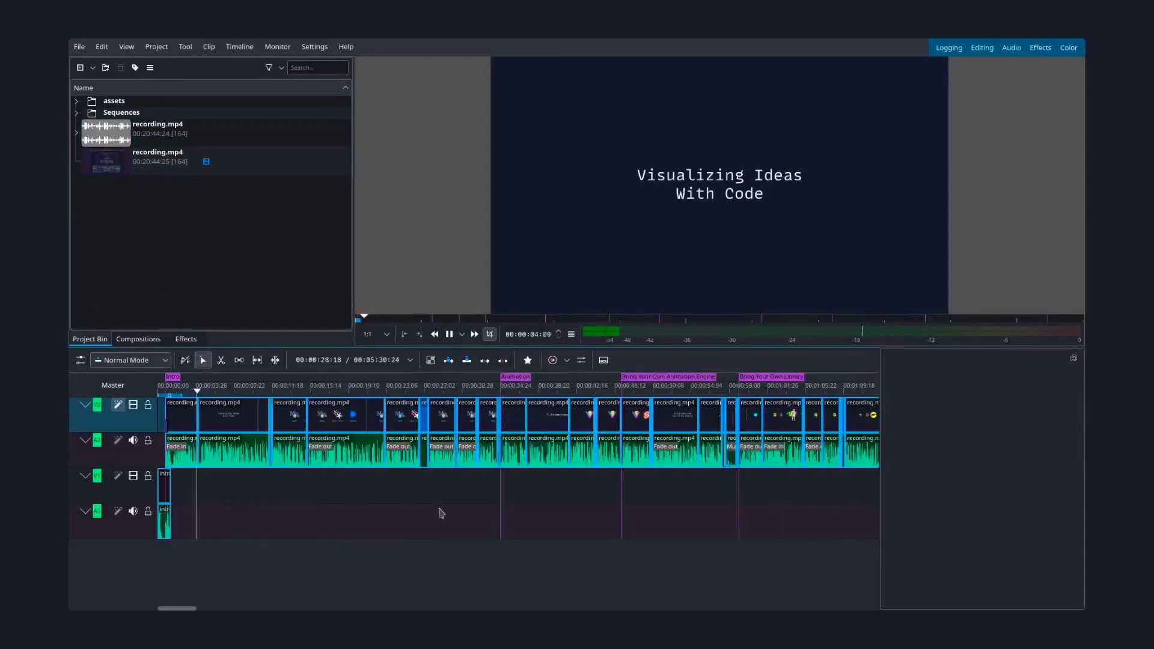
- Review the 00:05:30:24 cut timeline and its chapter guides like 'Animotion' and 'Events'
scroll(442, 512, down, 2)
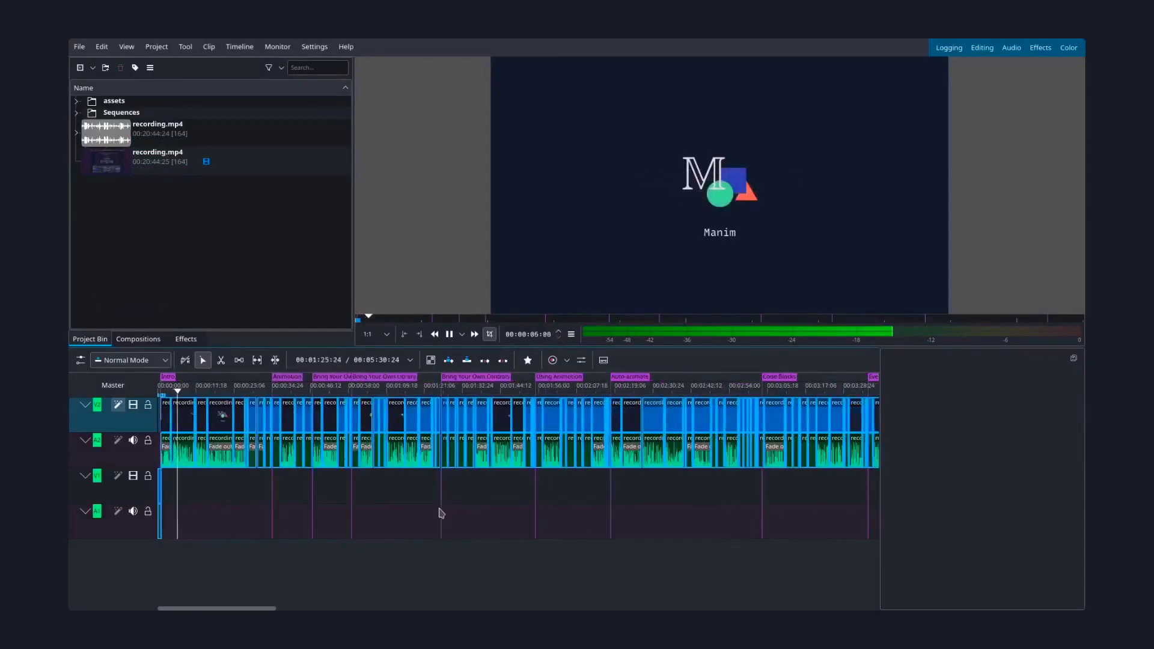
scroll(442, 512, down, 1)
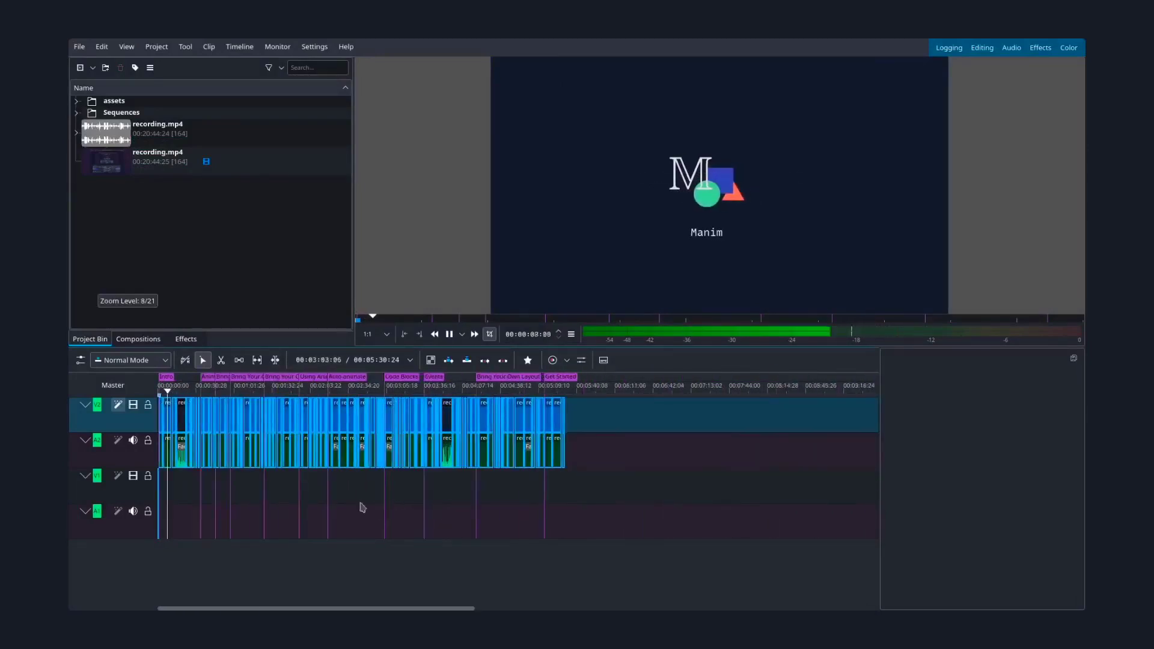
scroll(179, 483, up, 6)
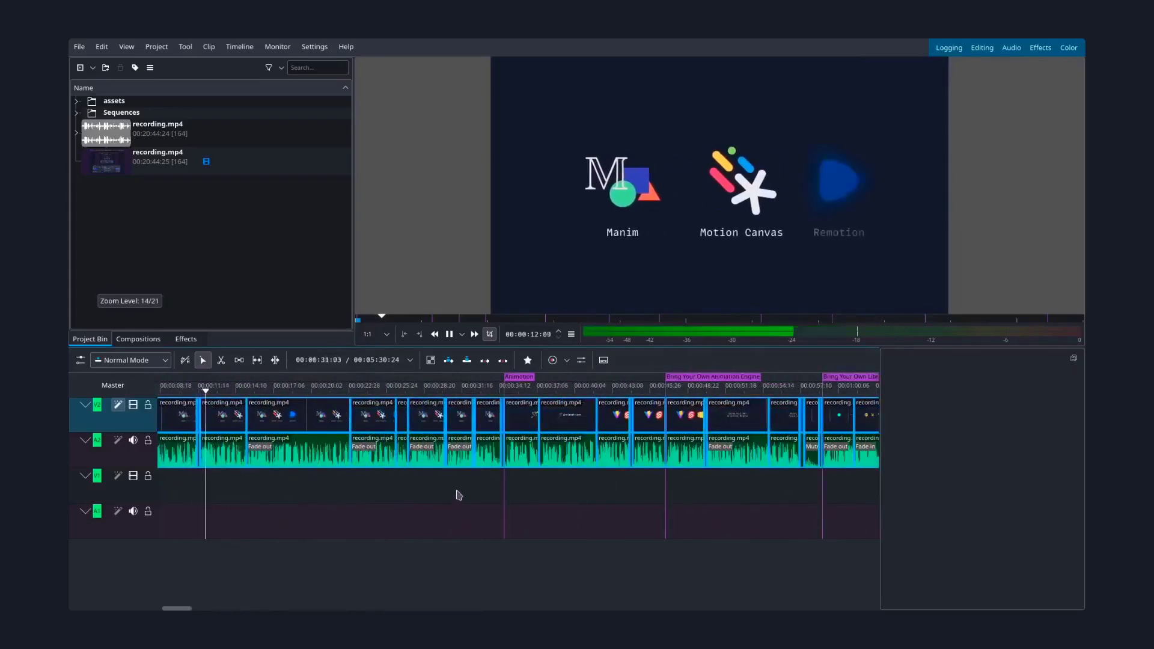
scroll(458, 494, up, 1)
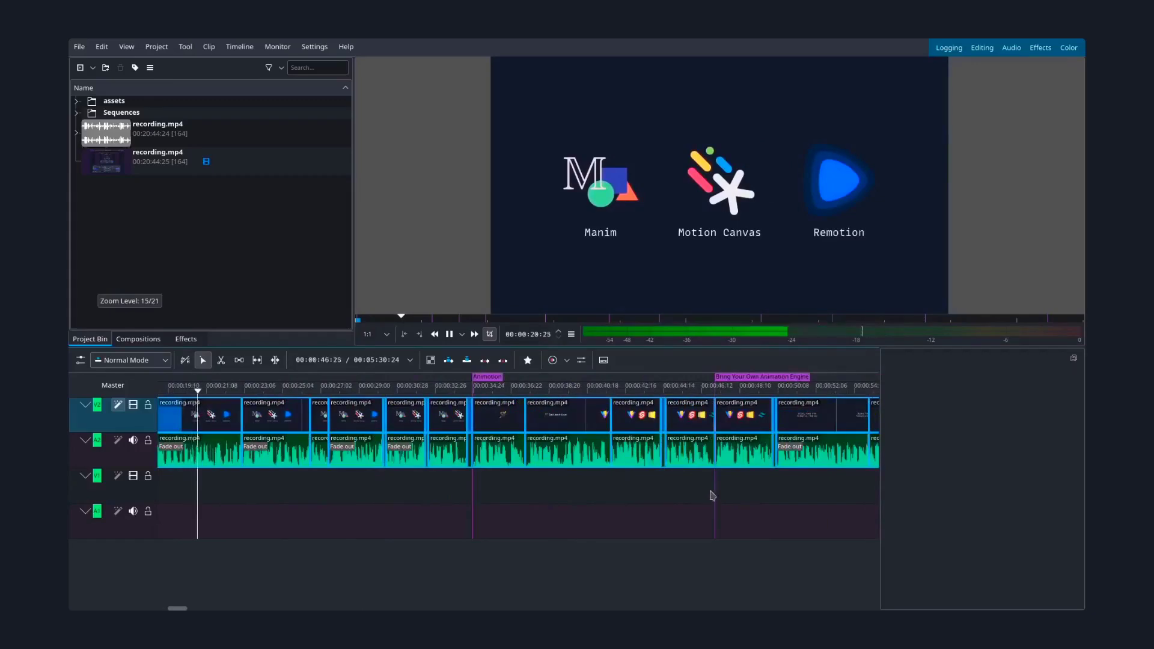
scroll(769, 498, up, 1)
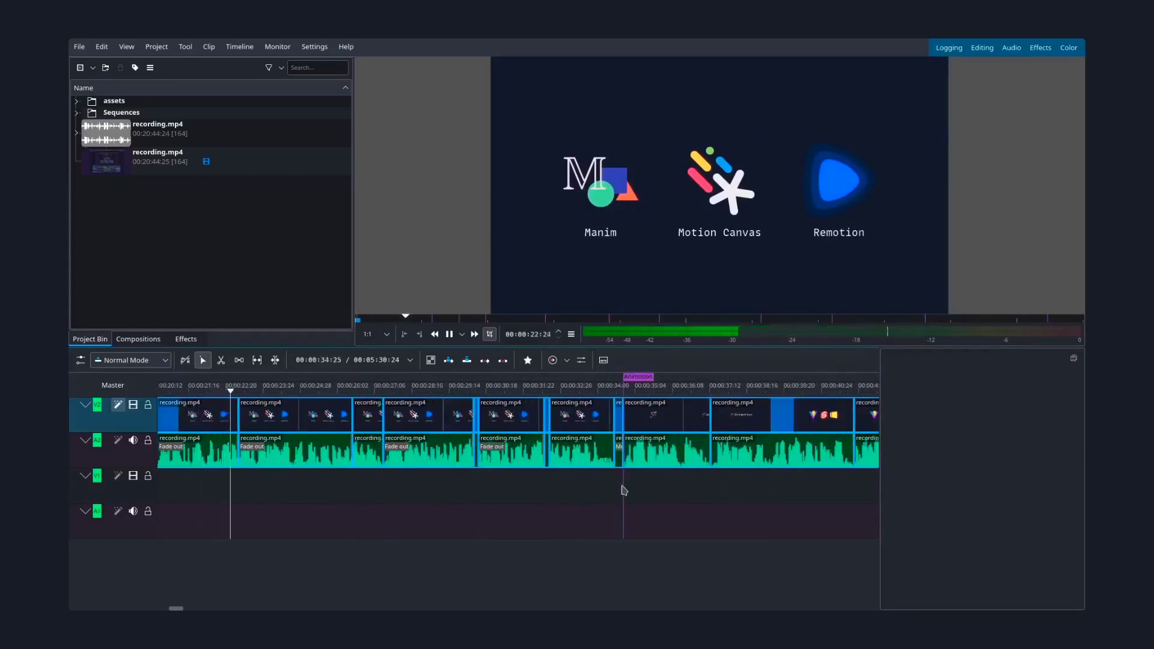
scroll(620, 489, up, 2)
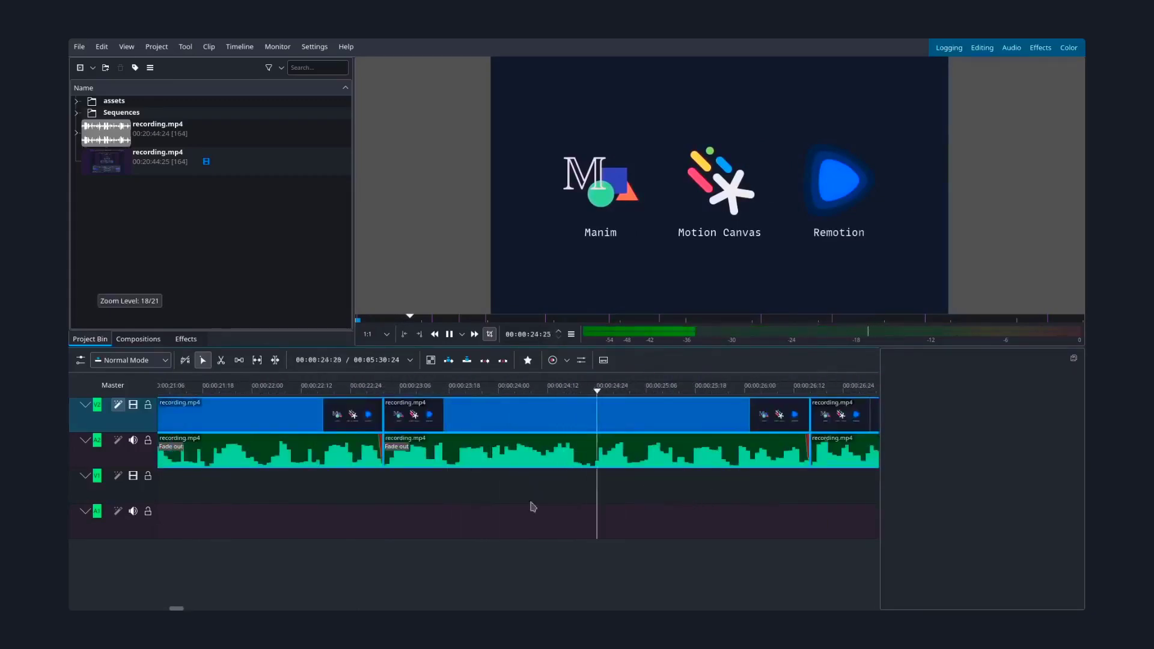
scroll(356, 505, down, 2)
scroll(357, 505, down, 6)
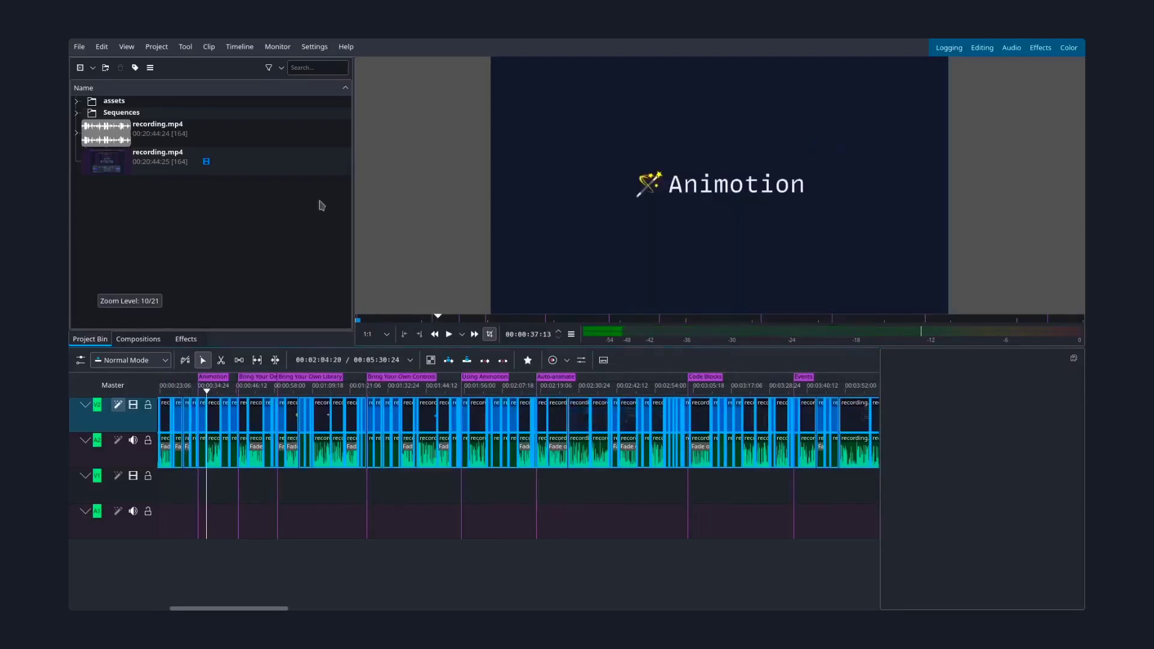
click(277, 47)
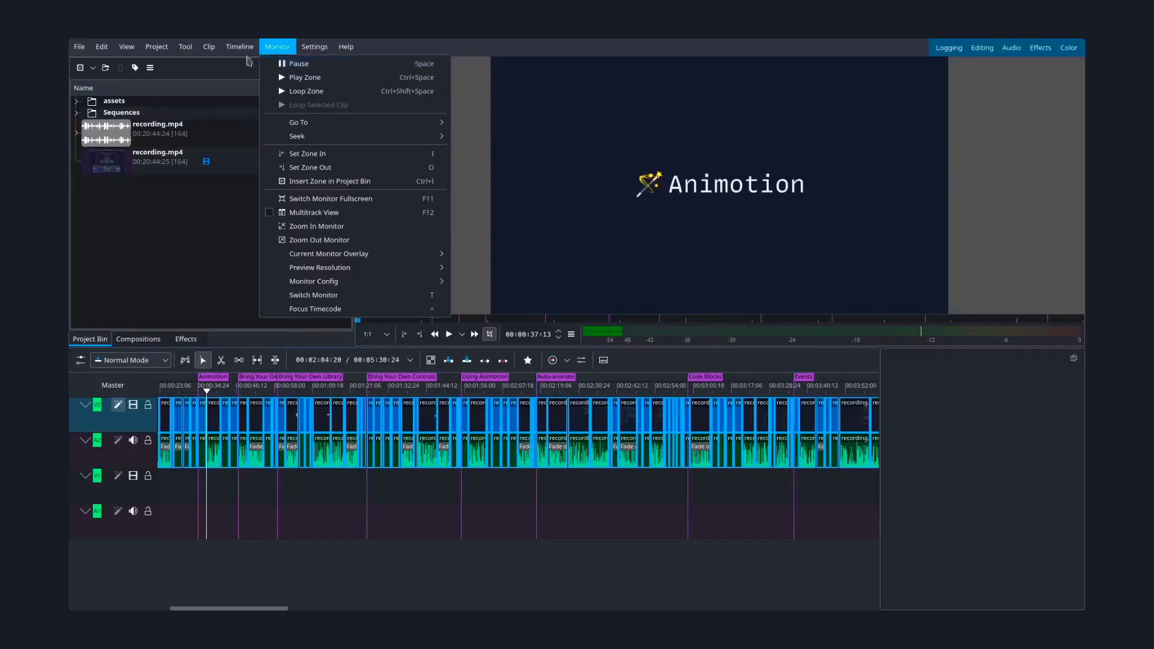
mouse_move(239, 47)
mouse_move(265, 189)
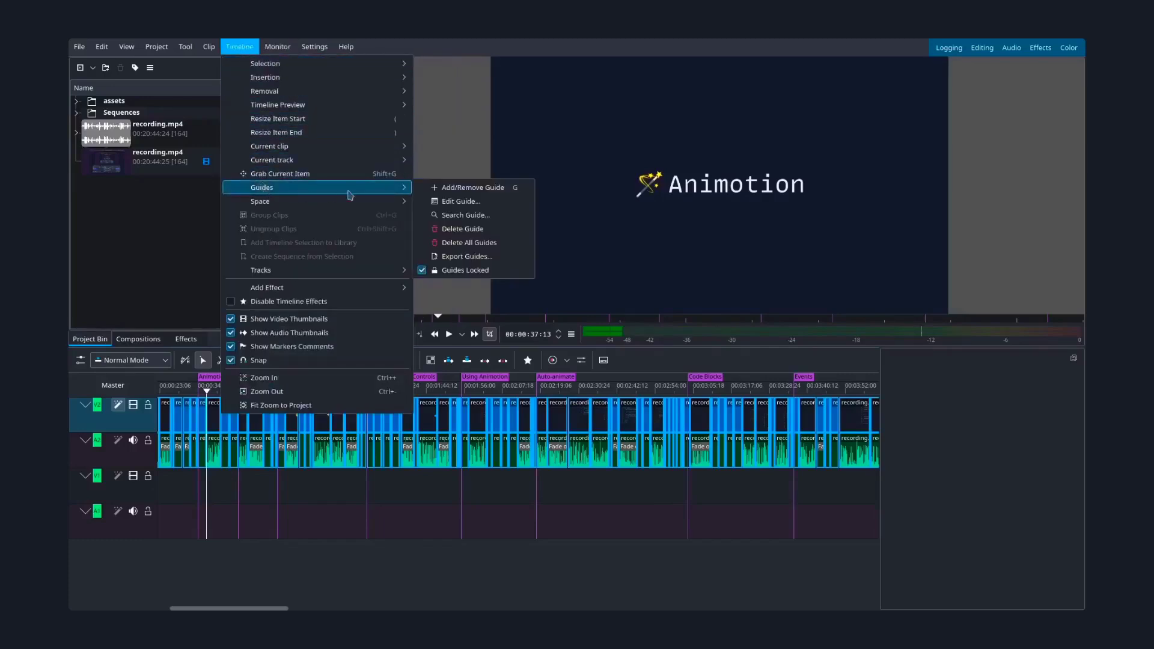
click(469, 256)
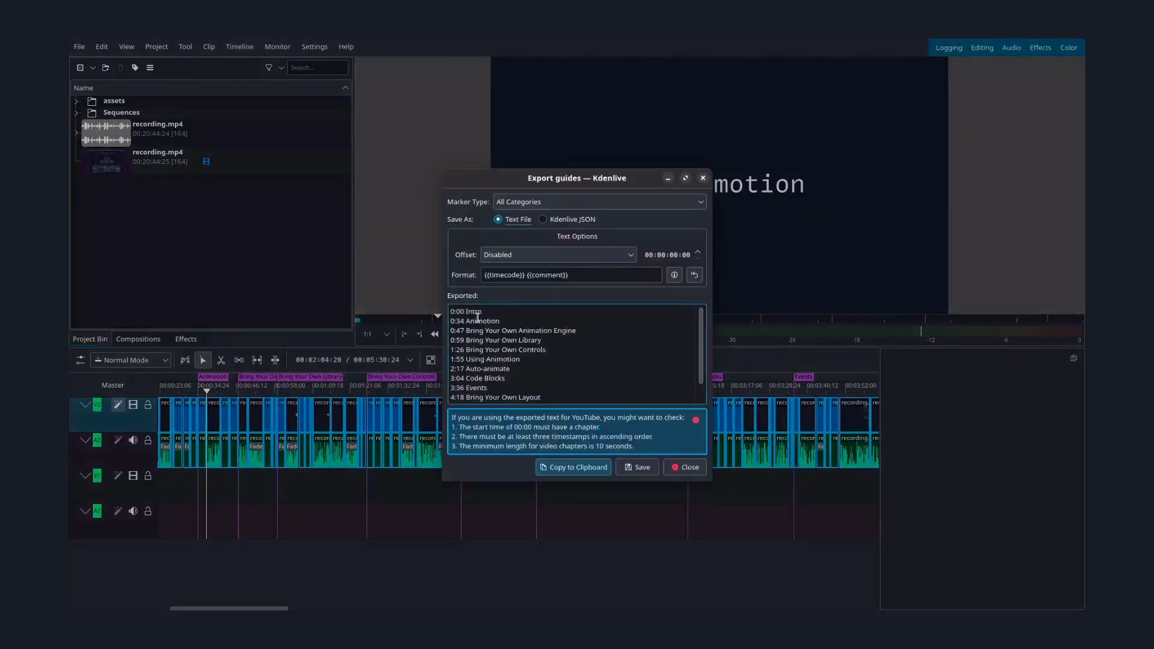
scroll(507, 356, up, 1)
click(676, 470)
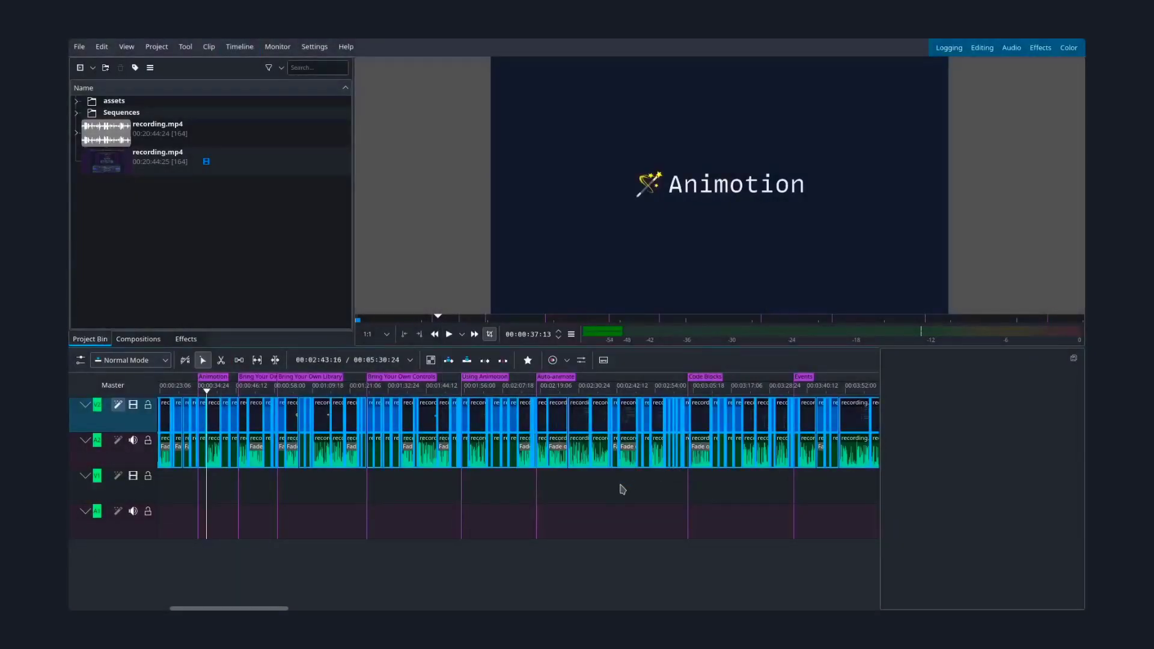